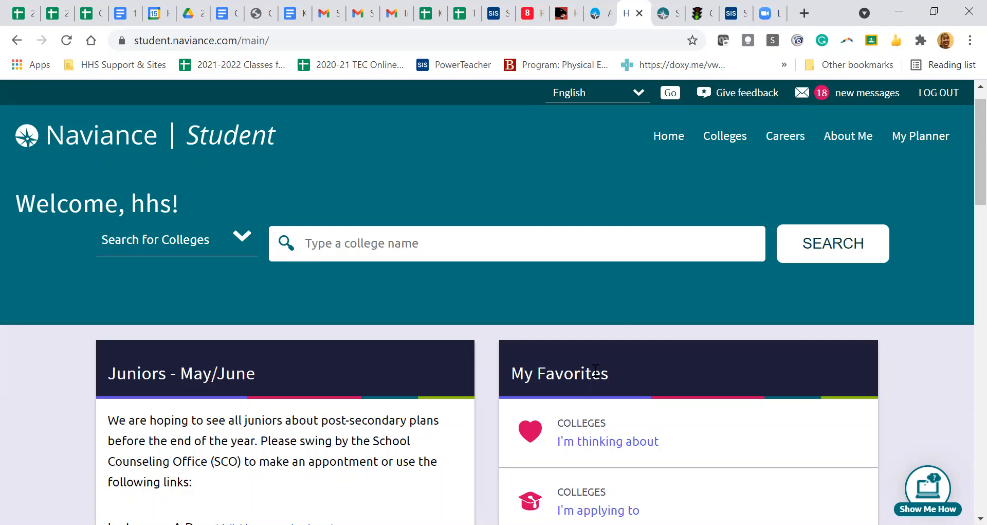
Step: Open the college section's Letters of Recommendation page and start a new recommendation request
{"action": "left_click", "coordinate": [715, 146]}
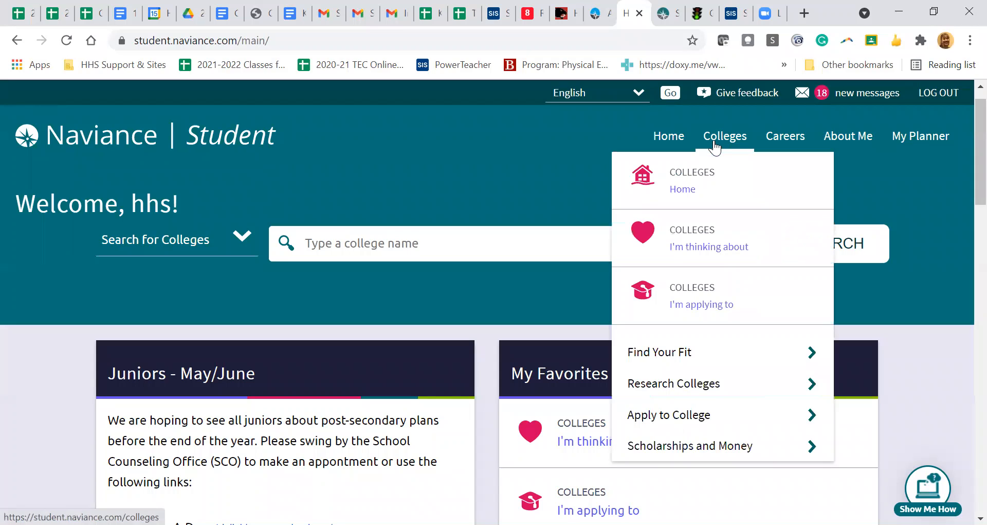
{"action": "left_click", "coordinate": [698, 188]}
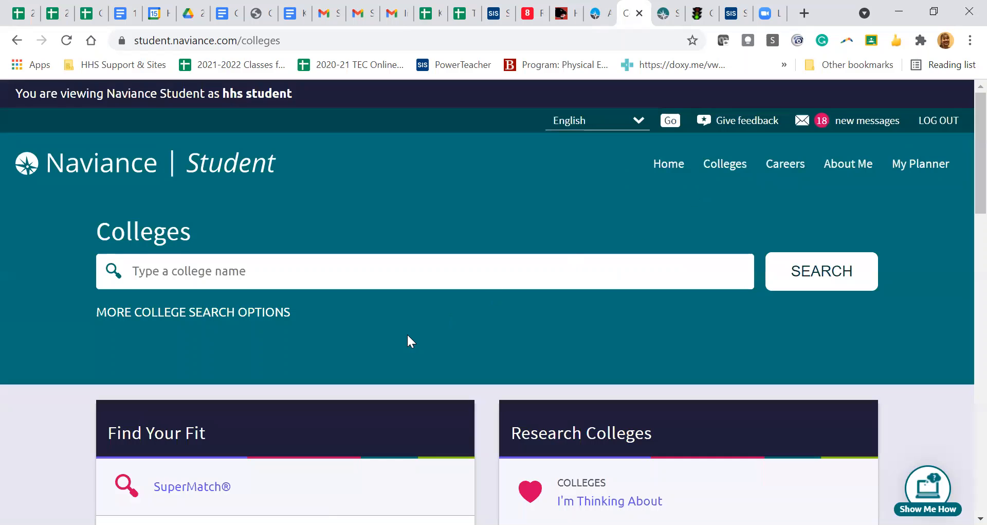
{"action": "scroll", "coordinate": [408, 336], "scroll_direction": "down", "scroll_amount": 6}
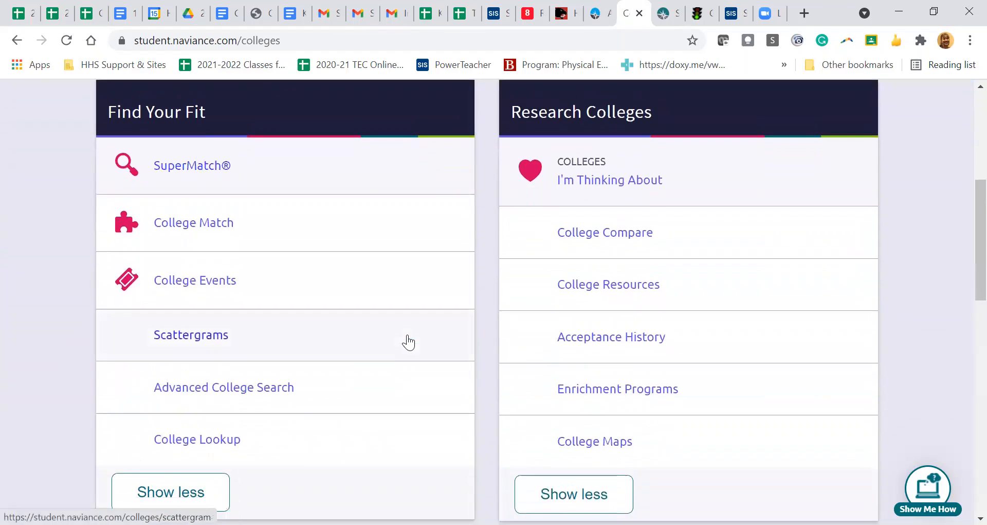
{"action": "scroll", "coordinate": [409, 342], "scroll_direction": "down", "scroll_amount": 5}
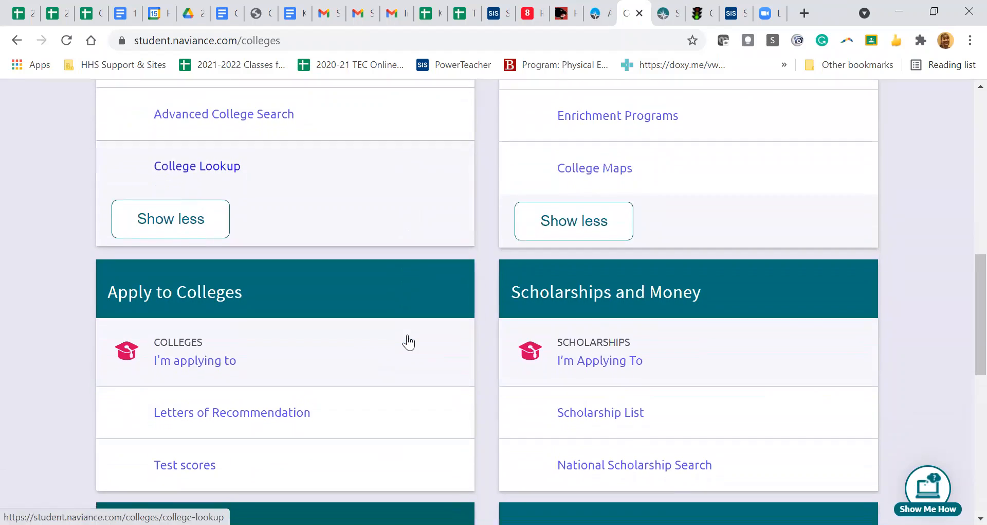
{"action": "scroll", "coordinate": [408, 341], "scroll_direction": "down", "scroll_amount": 2}
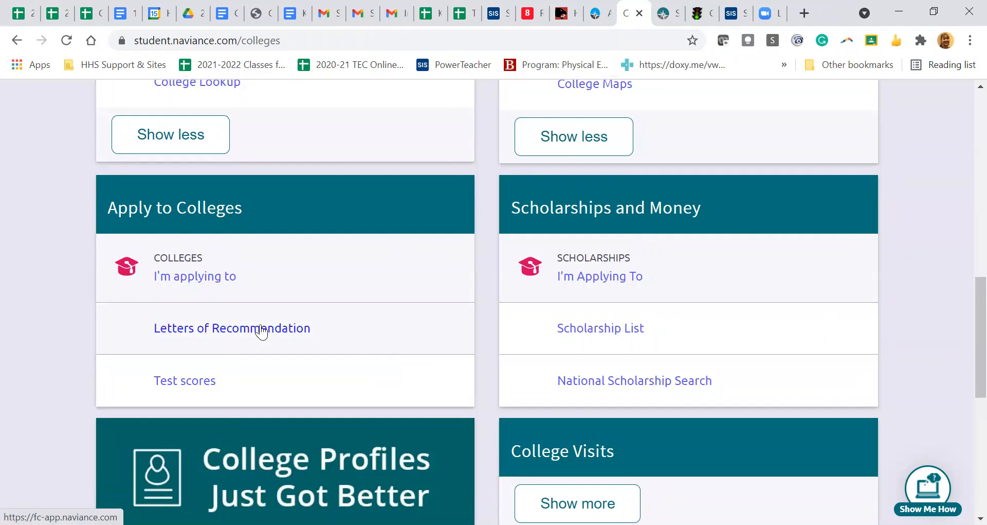
{"action": "left_click", "coordinate": [262, 329]}
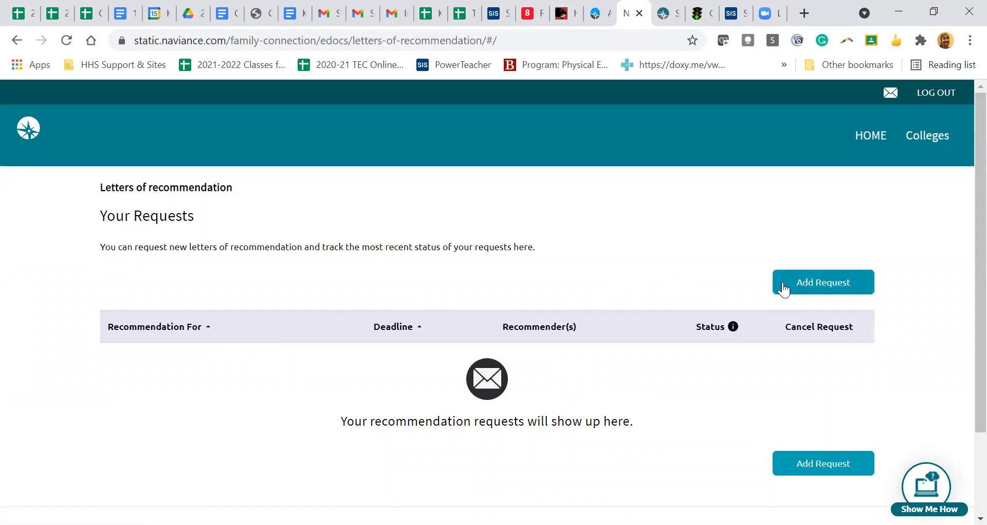
{"action": "left_click", "coordinate": [802, 289]}
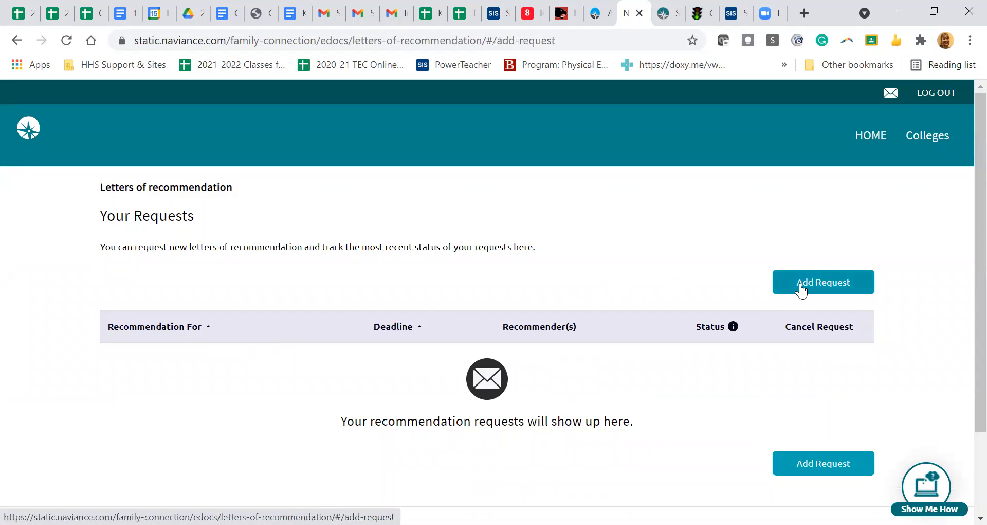
{"action": "scroll", "coordinate": [541, 318], "scroll_direction": "down", "scroll_amount": 3}
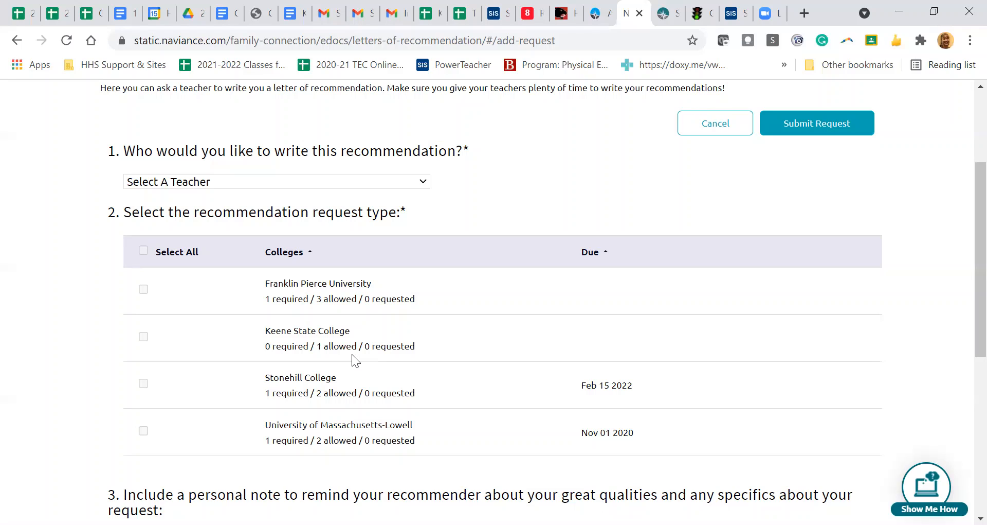
Step: Choose the first listed teacher as recommender and select all colleges for the request
{"action": "left_click", "coordinate": [249, 182]}
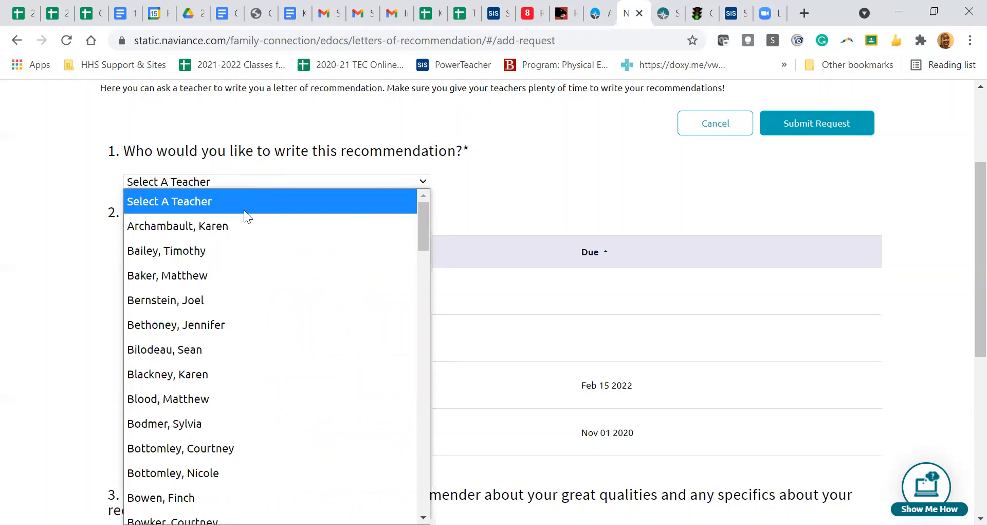
{"action": "left_click", "coordinate": [243, 226]}
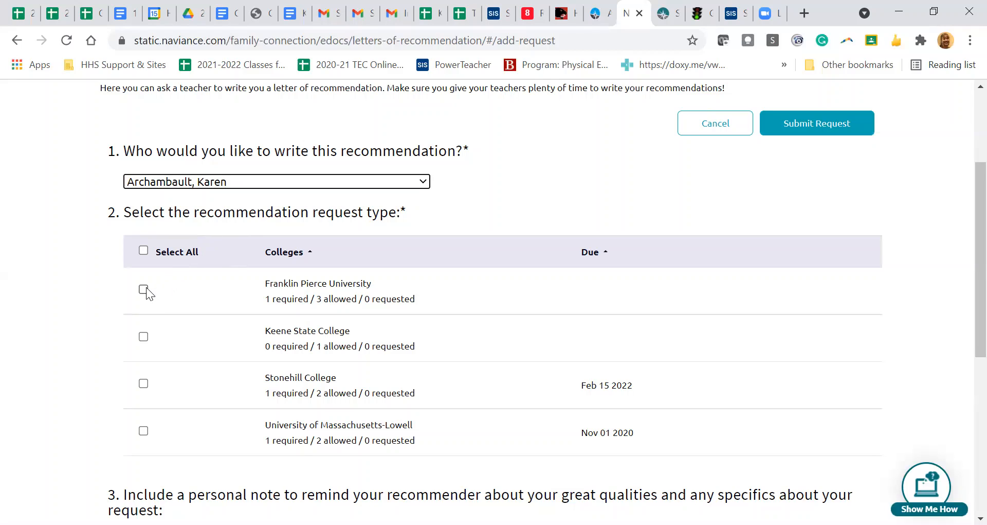
{"action": "left_click", "coordinate": [144, 251]}
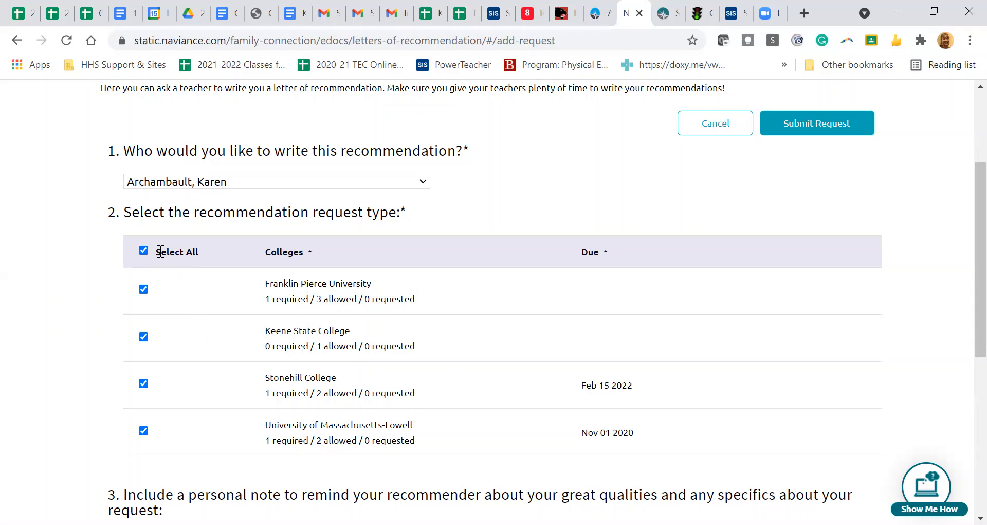
Step: Write a personal note thanking the chosen teacher, adding "My first deadline will likely be 11/1.", and sign it with the student's first name
{"action": "scroll", "coordinate": [139, 434], "scroll_direction": "down", "scroll_amount": 2}
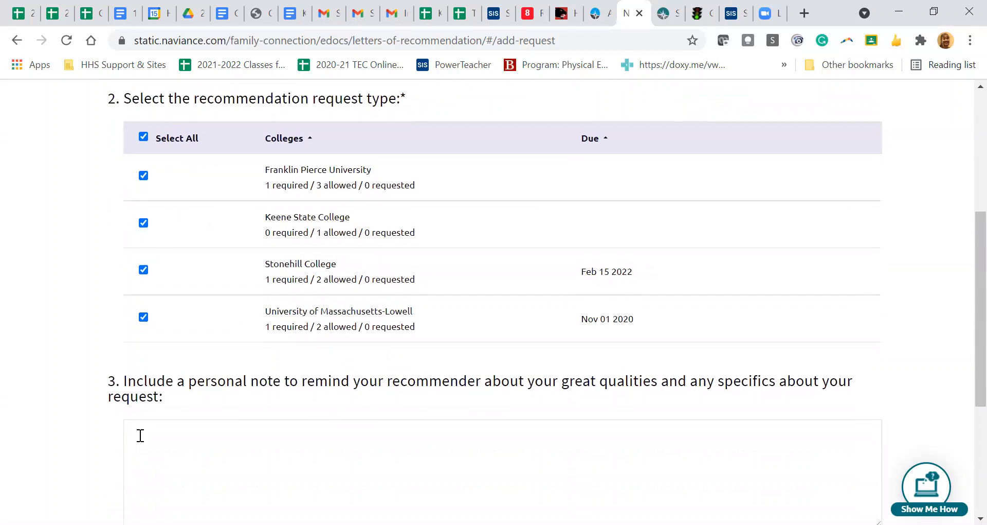
{"action": "scroll", "coordinate": [139, 434], "scroll_direction": "down", "scroll_amount": 1}
{"action": "left_click", "coordinate": [151, 416]}
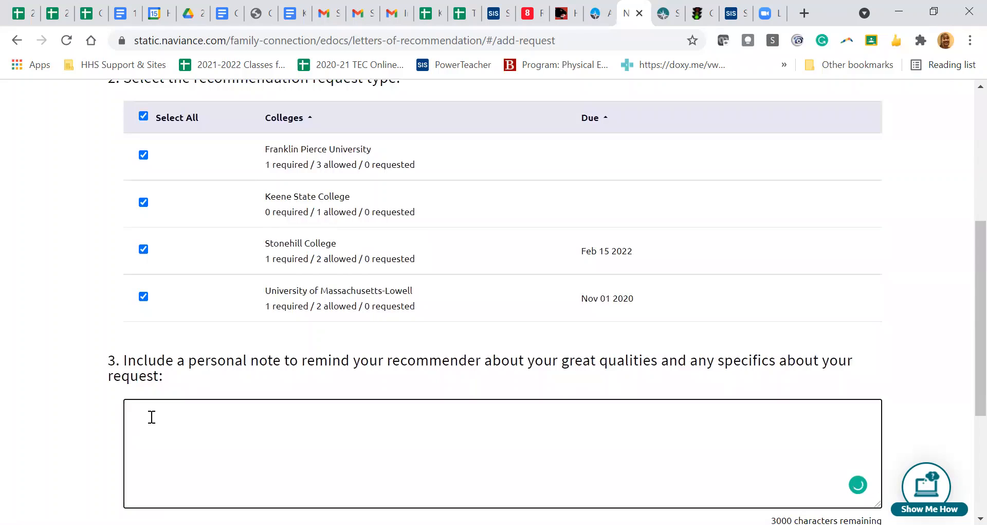
{"action": "type", "text": "Thank you Ms. Archambi"}
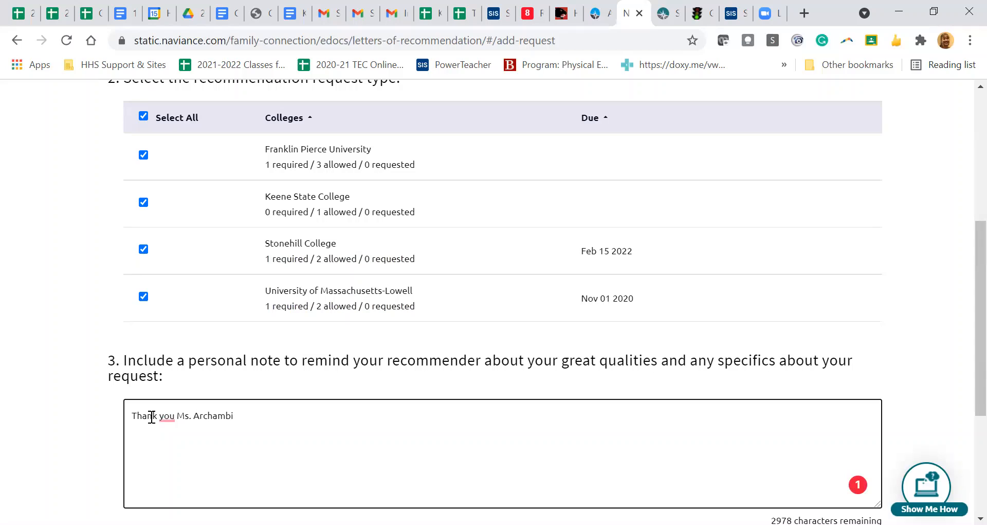
{"action": "key", "text": "BackSpace"}
{"action": "type", "text": "ault. My first "}
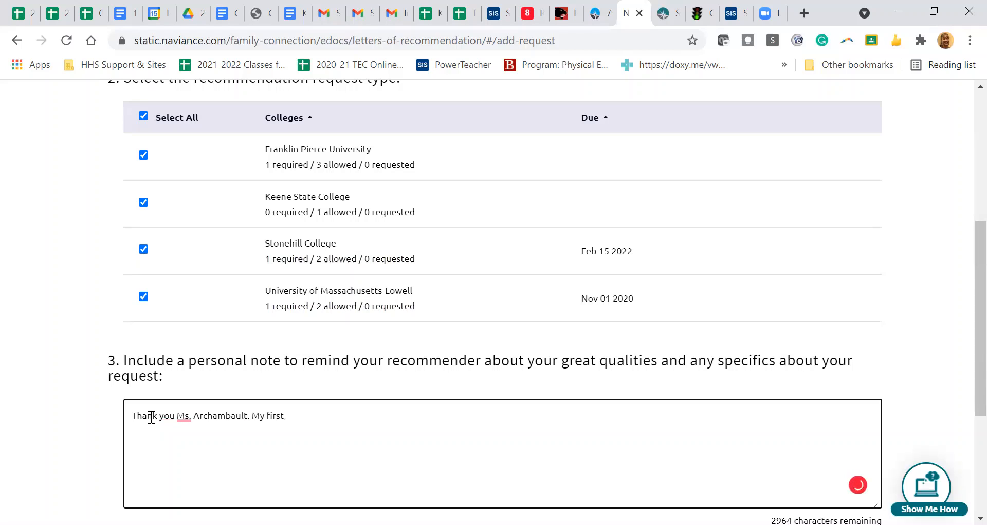
{"action": "type", "text": "deadline will likely be "}
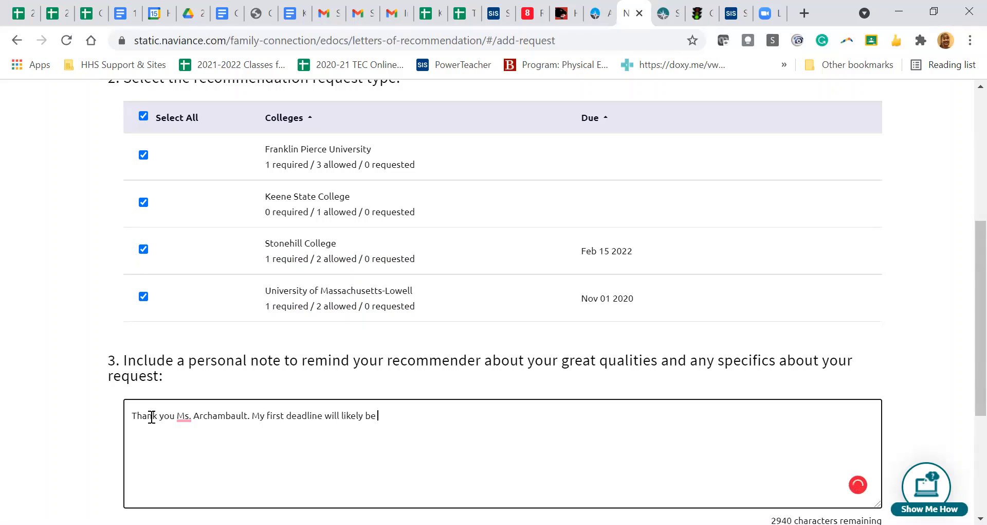
{"action": "type", "text": "11/1."}
{"action": "key", "text": "Return"}
{"action": "type", "text": "-Dominique"}
{"action": "scroll", "coordinate": [151, 417], "scroll_direction": "down", "scroll_amount": 2}
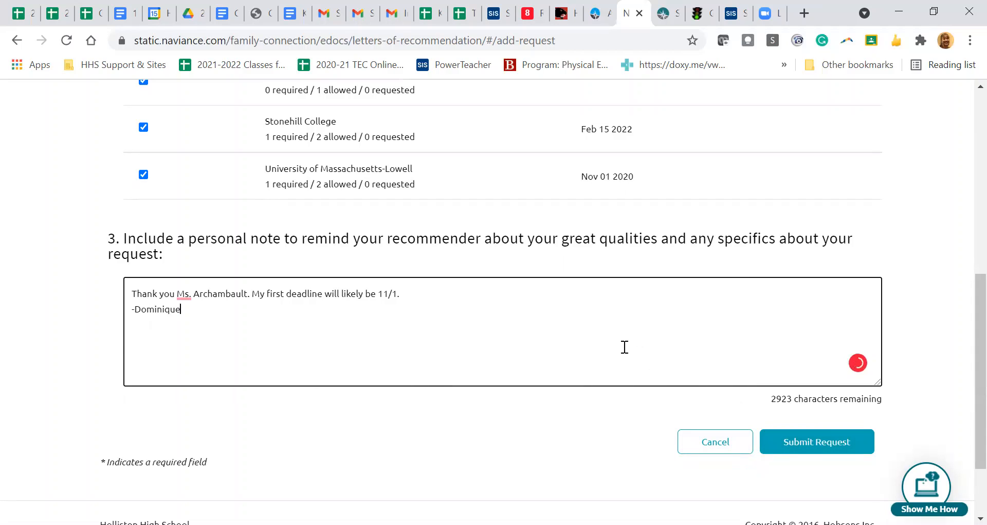
Step: Set the recommender to the second listed teacher and select Franklin Pierce University, Stonehill College and University of Massachusetts-Lowell
{"action": "scroll", "coordinate": [633, 351], "scroll_direction": "up", "scroll_amount": 5}
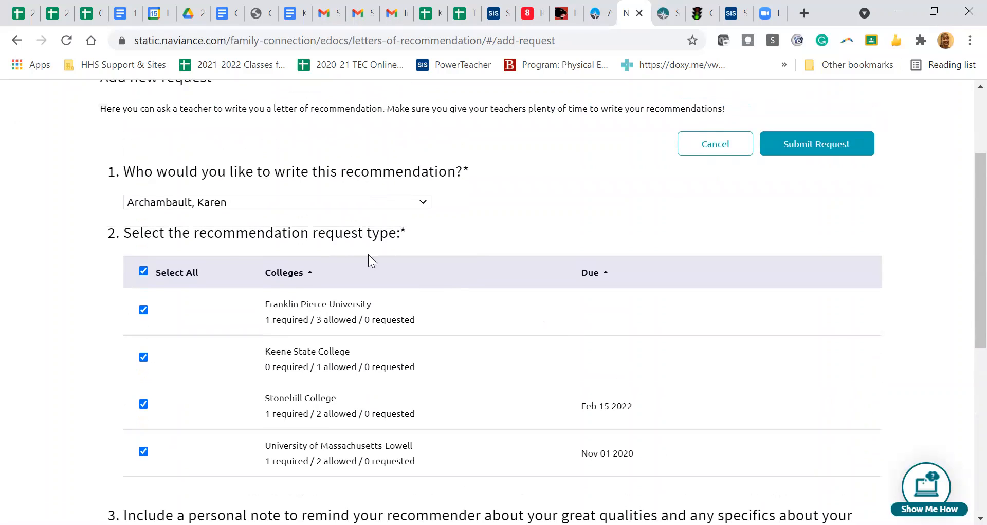
{"action": "left_click", "coordinate": [209, 202]}
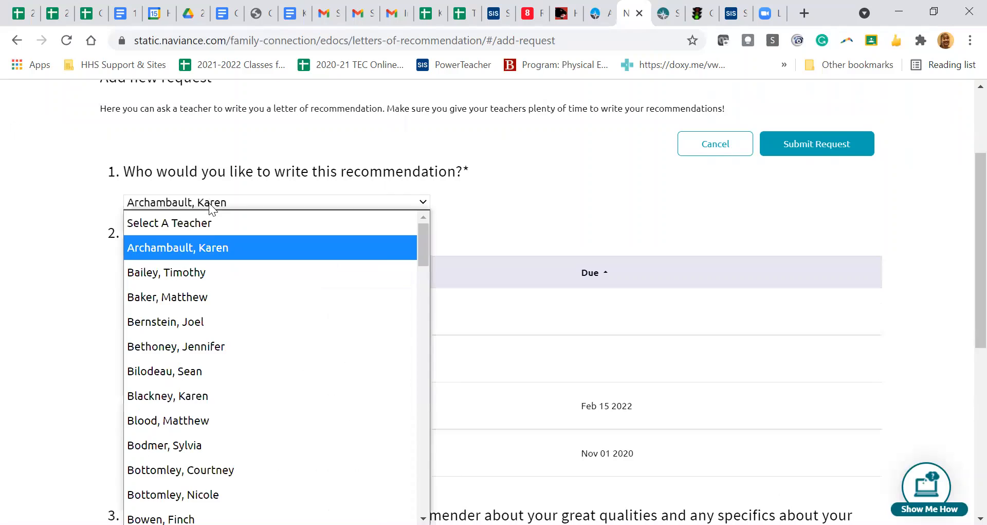
{"action": "left_click", "coordinate": [206, 272]}
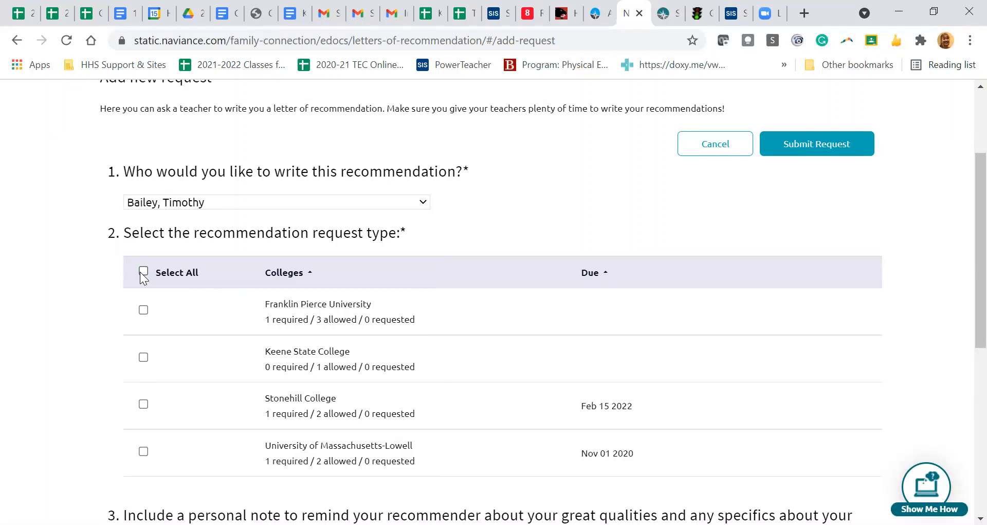
{"action": "left_click", "coordinate": [143, 310]}
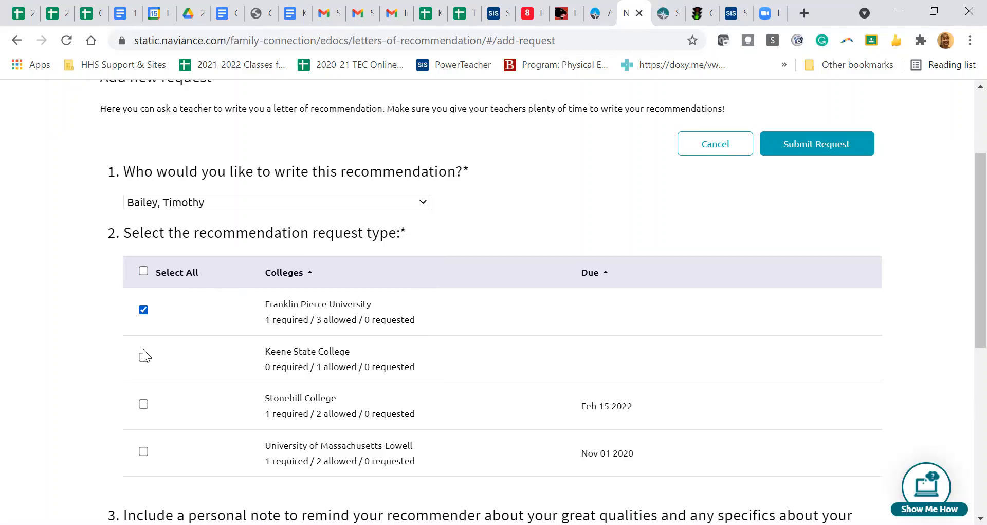
{"action": "left_click", "coordinate": [143, 403]}
{"action": "left_click", "coordinate": [143, 452]}
Step: Replace the personal note with a short "Thank you" addressed to the selected teacher and submit the request
{"action": "scroll", "coordinate": [355, 371], "scroll_direction": "down", "scroll_amount": 2}
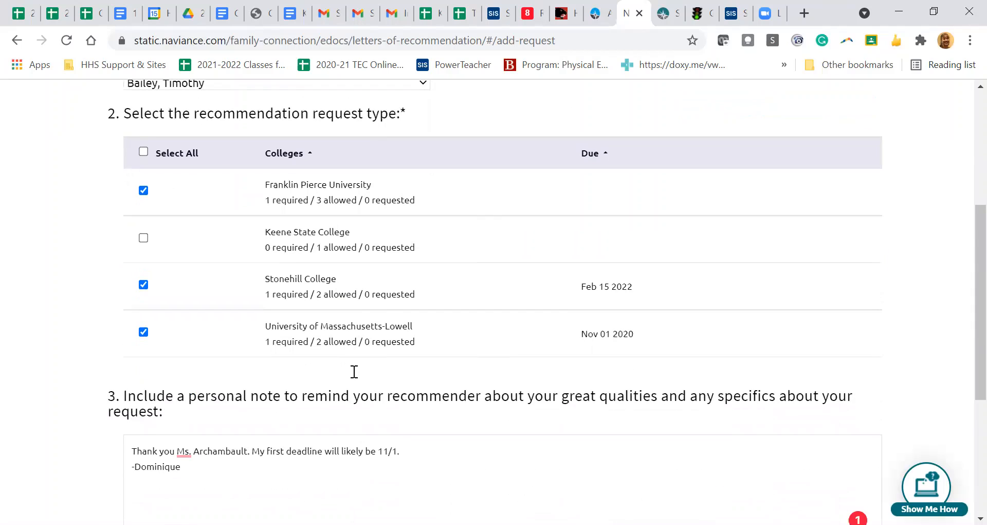
{"action": "scroll", "coordinate": [355, 371], "scroll_direction": "up", "scroll_amount": 2}
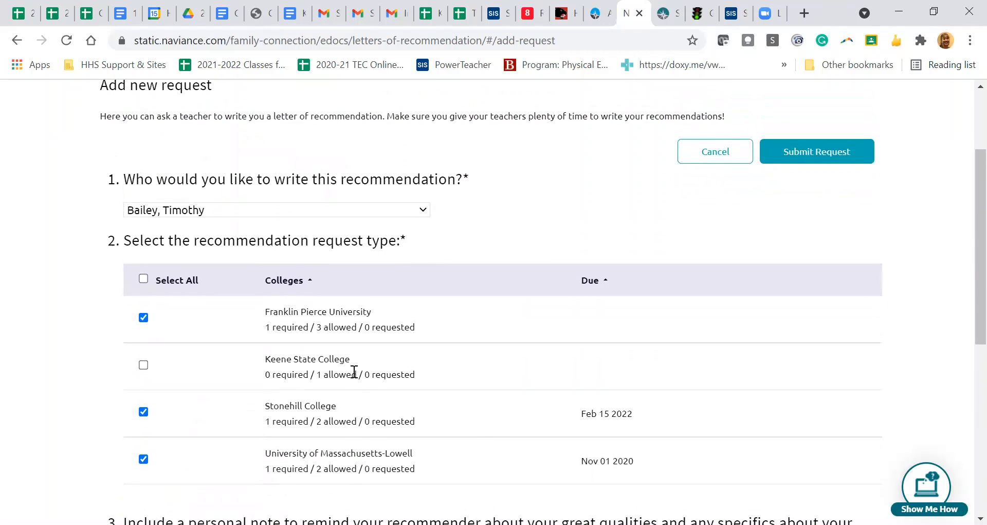
{"action": "scroll", "coordinate": [248, 407], "scroll_direction": "down", "scroll_amount": 3}
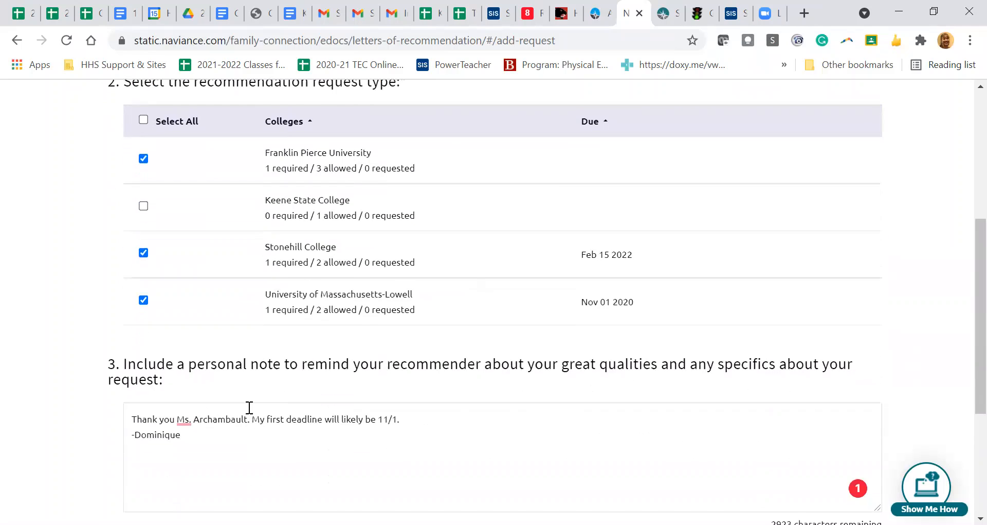
{"action": "left_click_drag", "start_coordinate": [218, 430], "coordinate": [118, 409]}
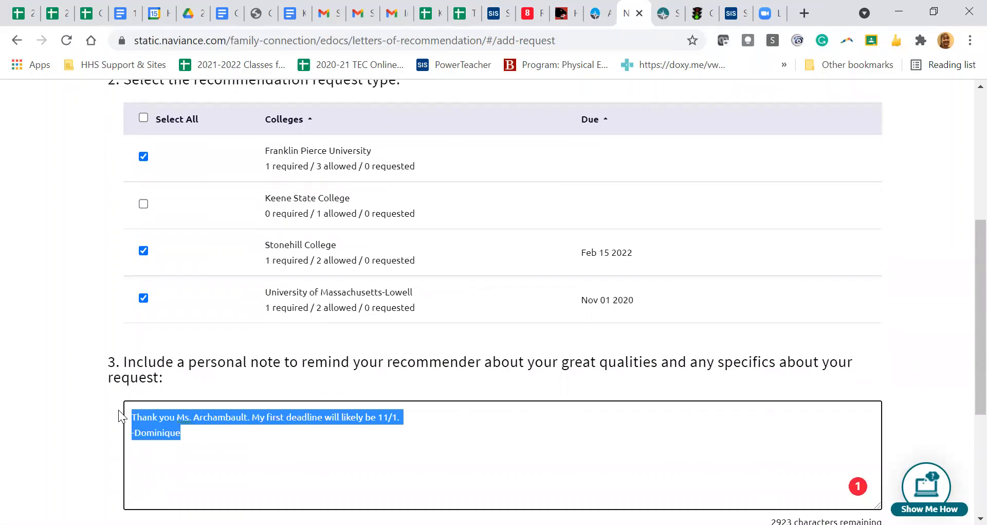
{"action": "key", "text": "BackSpace"}
{"action": "type", "text": "Thank you M"}
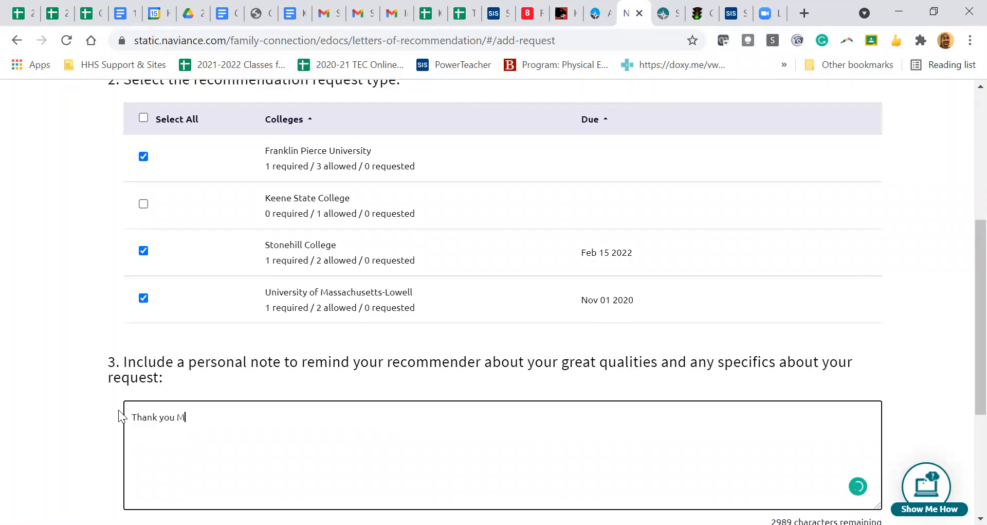
{"action": "type", "text": "r. Bailey."}
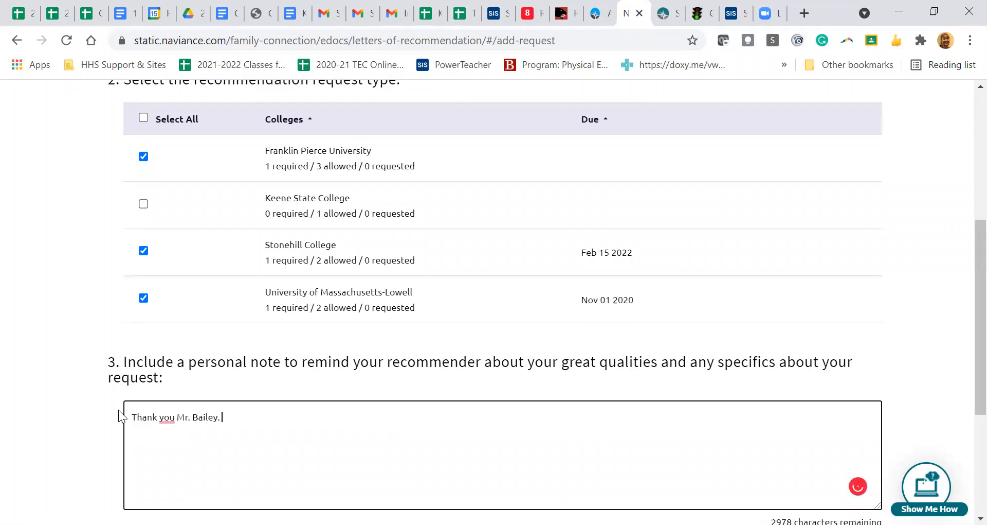
{"action": "scroll", "coordinate": [402, 434], "scroll_direction": "down", "scroll_amount": 2}
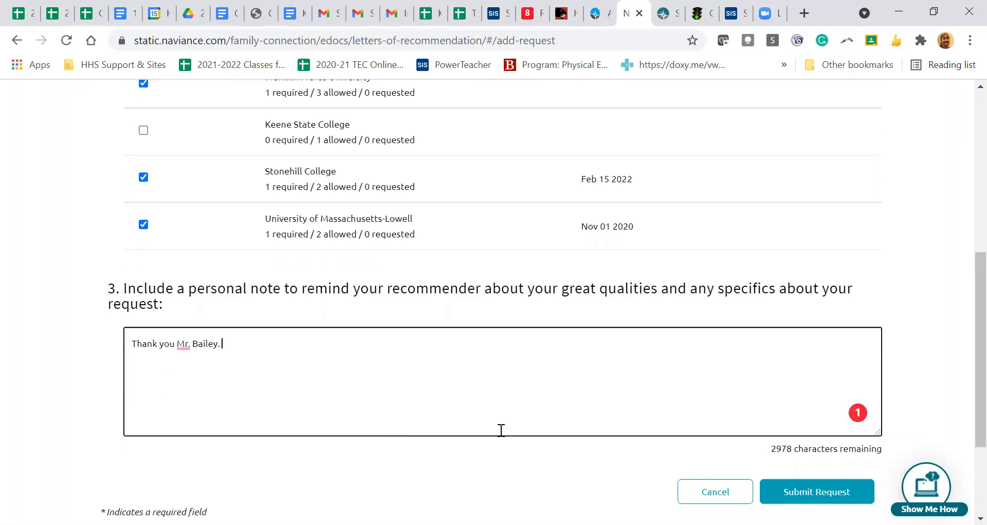
{"action": "left_click", "coordinate": [810, 490]}
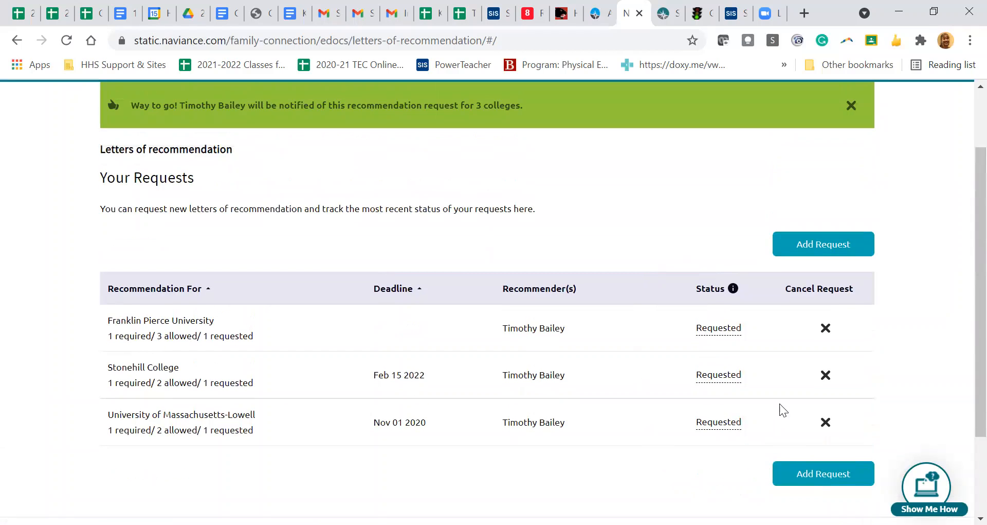
Step: Read the explanation of the recommendation statuses, close it, and review the list of submitted requests
{"action": "left_click", "coordinate": [733, 288]}
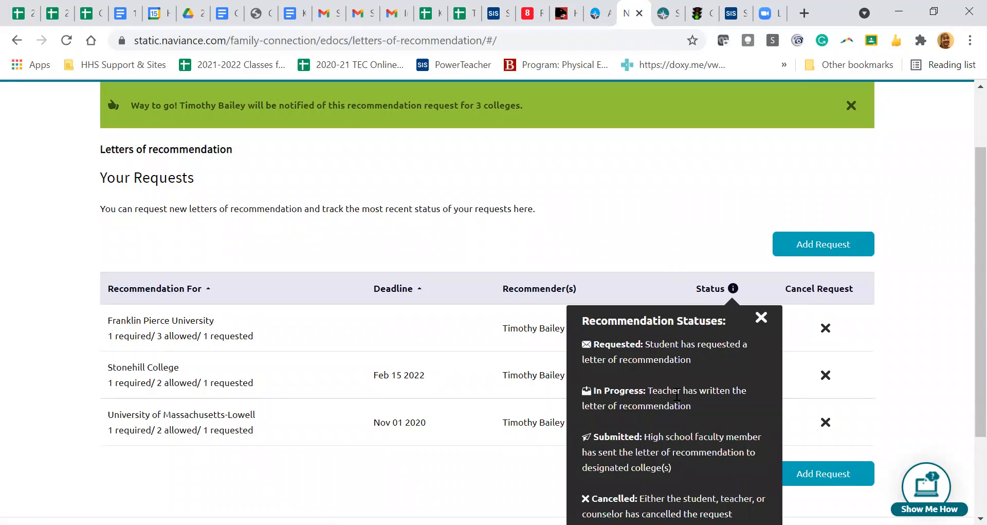
{"action": "scroll", "coordinate": [676, 395], "scroll_direction": "down", "scroll_amount": 1}
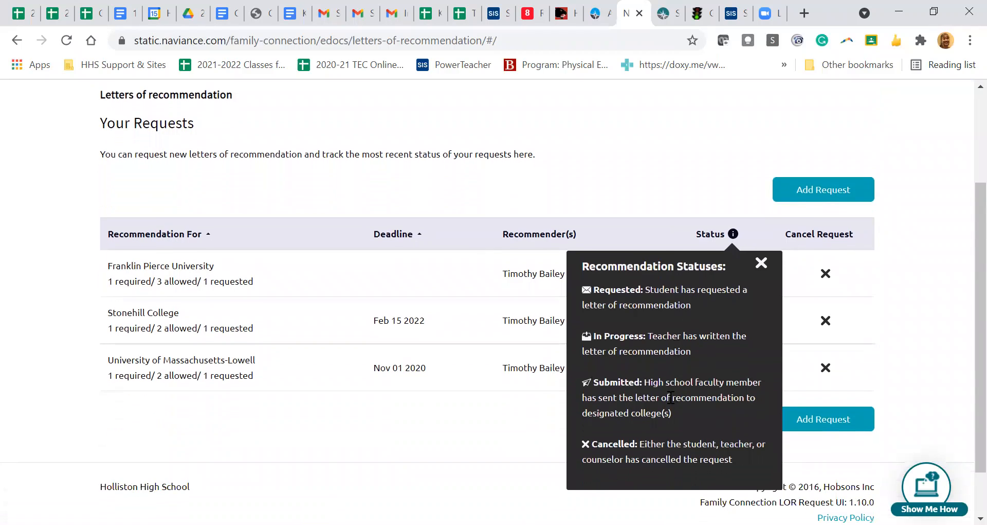
{"action": "left_click", "coordinate": [762, 263]}
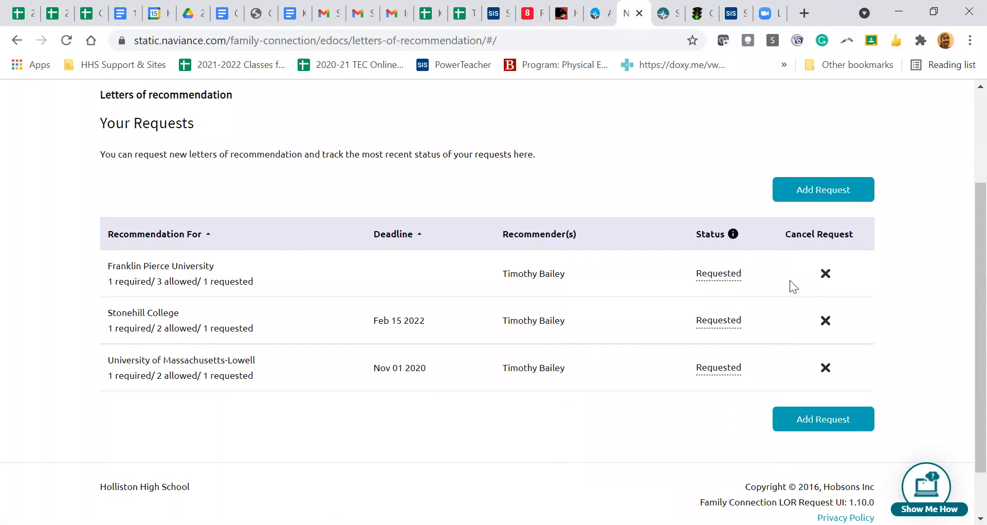
{"action": "scroll", "coordinate": [790, 280], "scroll_direction": "up", "scroll_amount": 2}
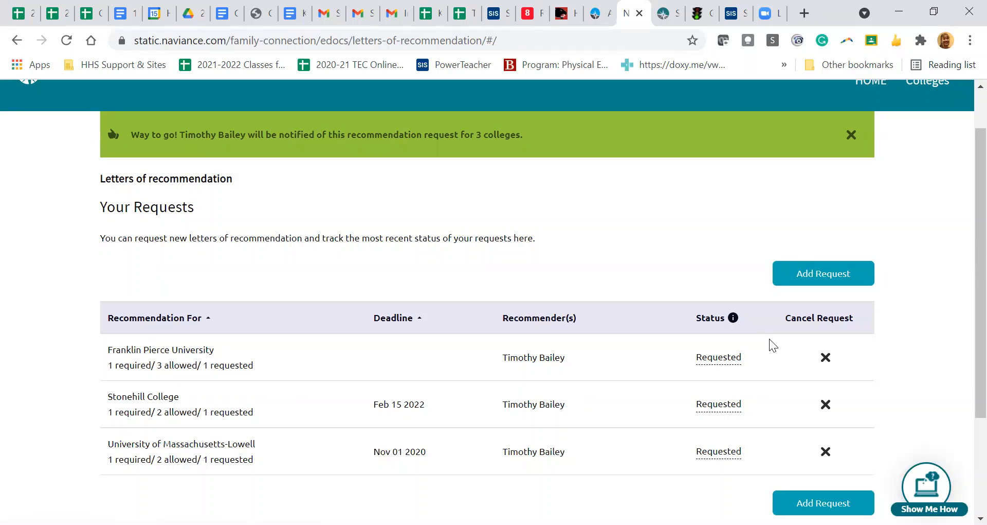
{"action": "scroll", "coordinate": [770, 338], "scroll_direction": "down", "scroll_amount": 3}
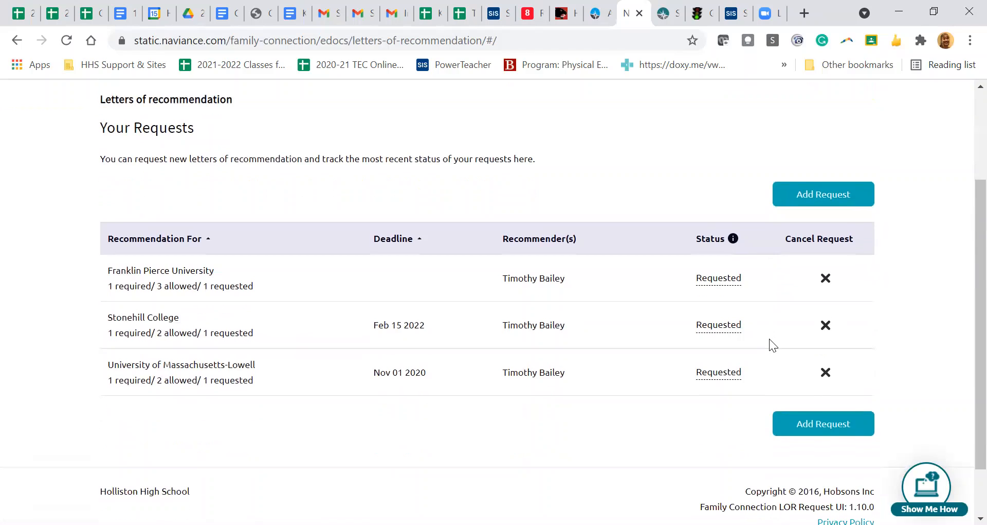
{"action": "scroll", "coordinate": [769, 339], "scroll_direction": "up", "scroll_amount": 3}
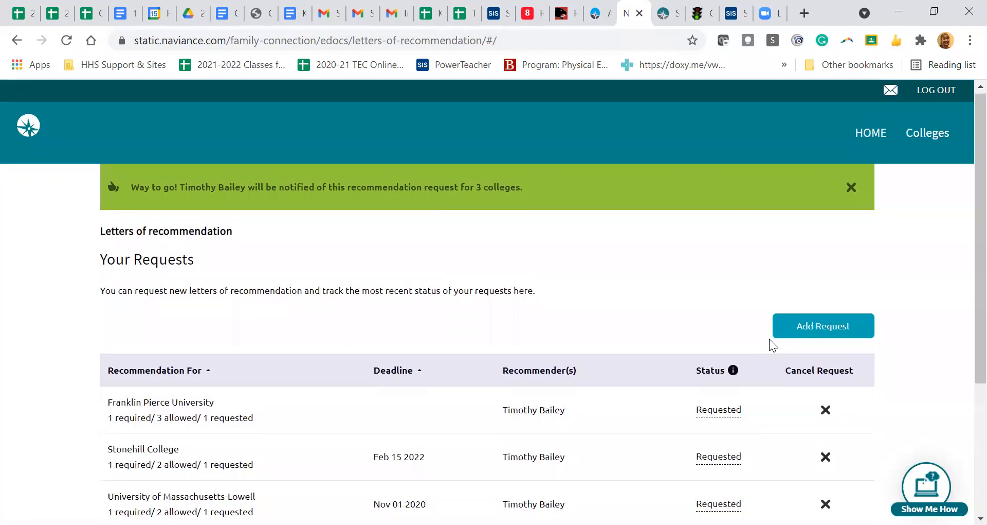